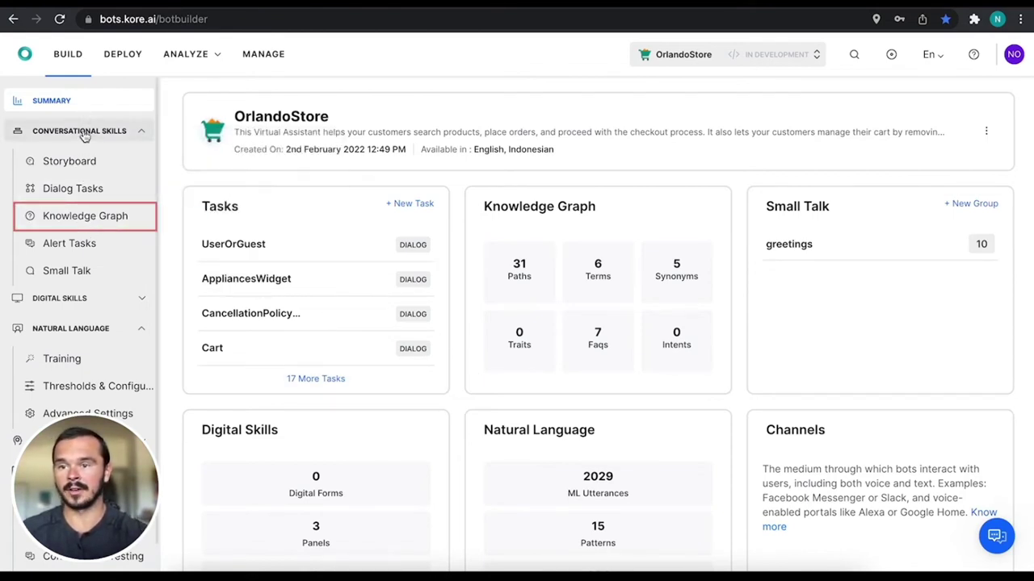
Open the bot's Knowledge Graph and expand the Return and Exchange node
click(77, 217)
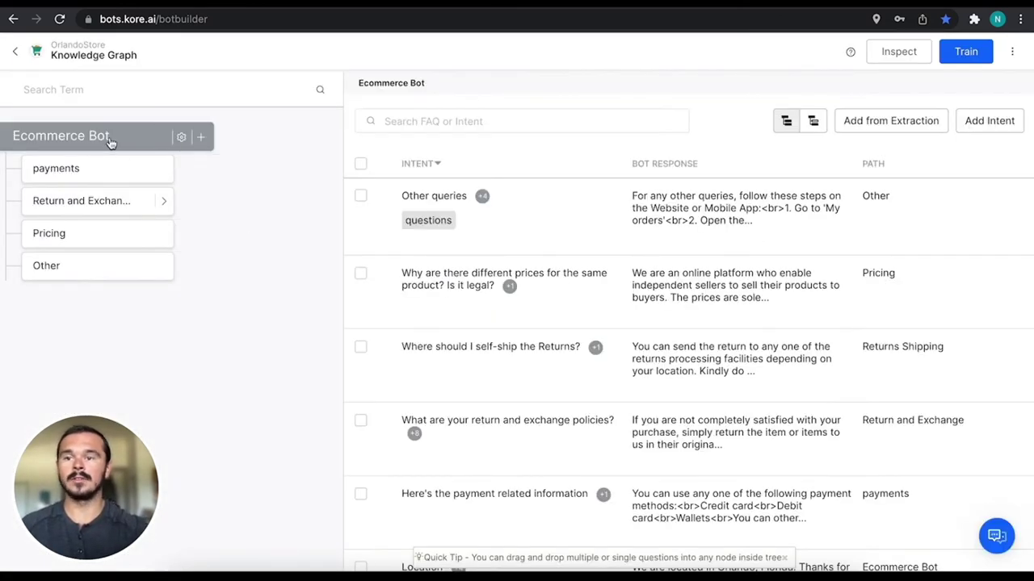
scroll(427, 362, down, 2)
scroll(427, 363, up, 2)
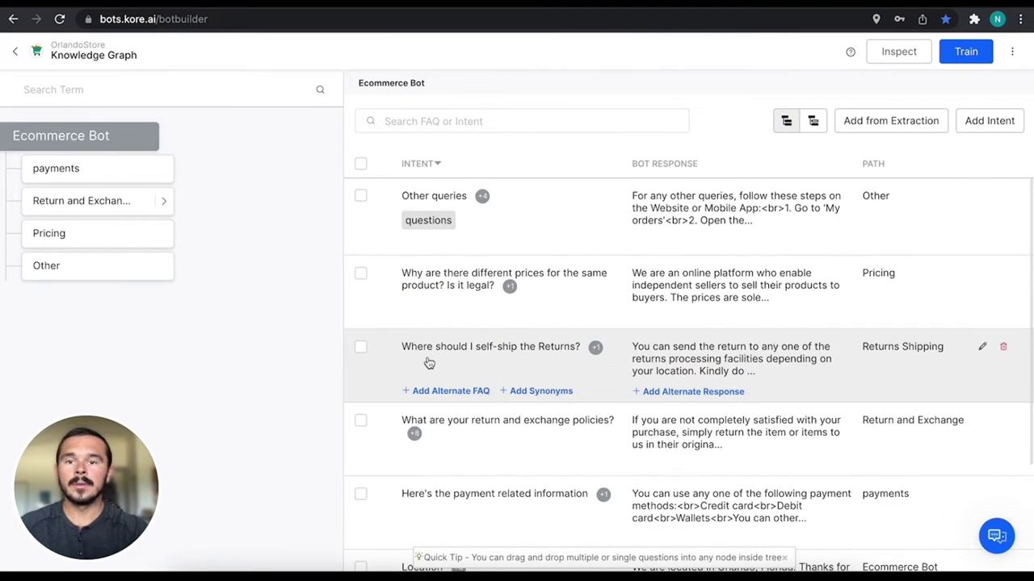
scroll(428, 372, down, 2)
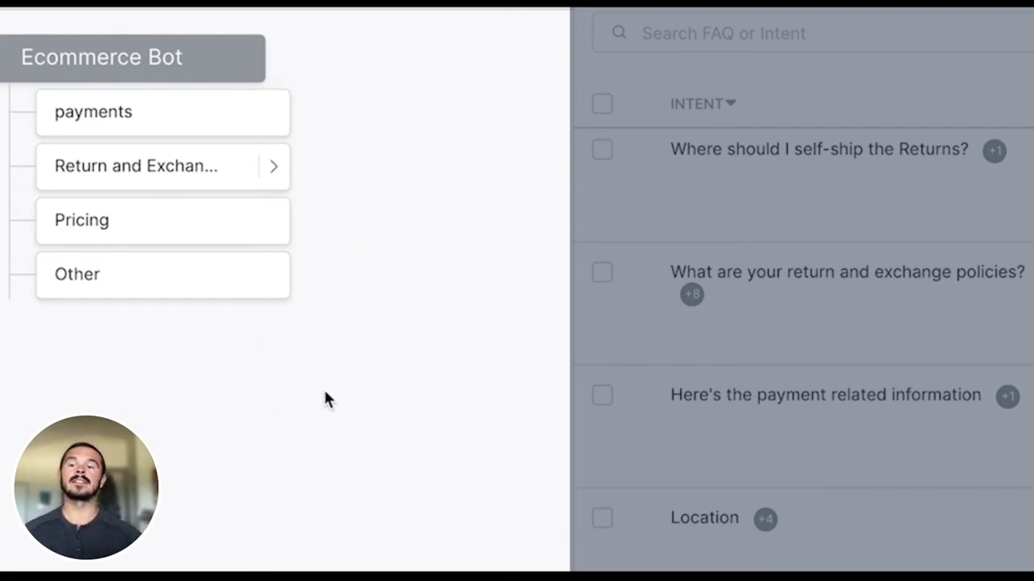
click(271, 167)
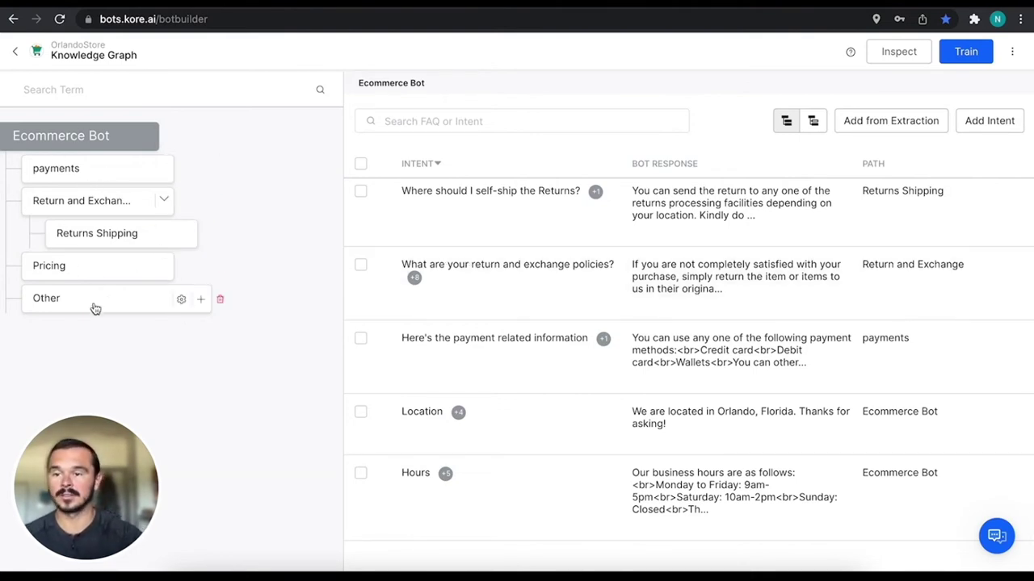
Select the Location and Hours FAQs under Ecommerce Bot
mouse_move(452, 395)
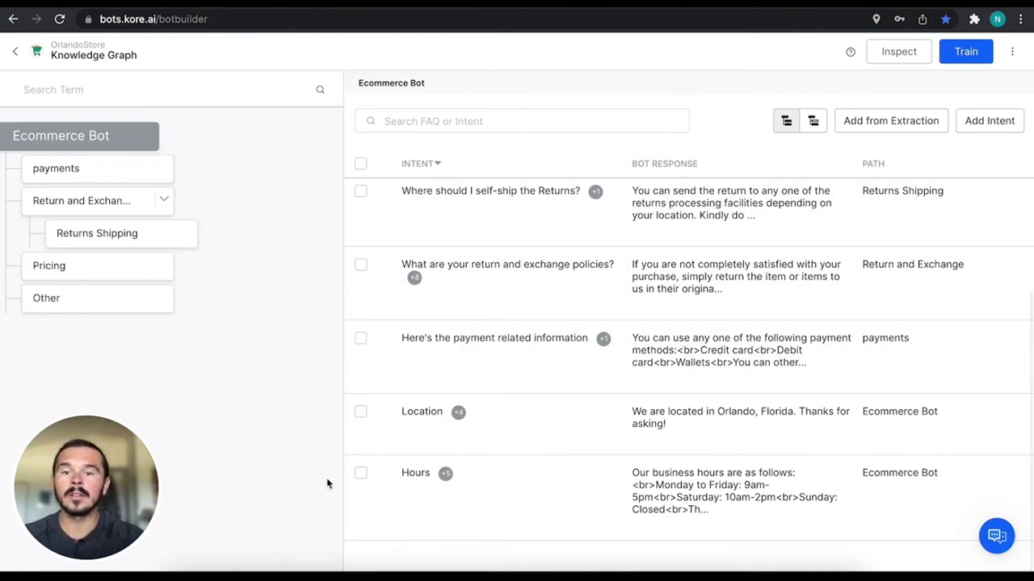
scroll(439, 221, up, 2)
scroll(422, 509, down, 2)
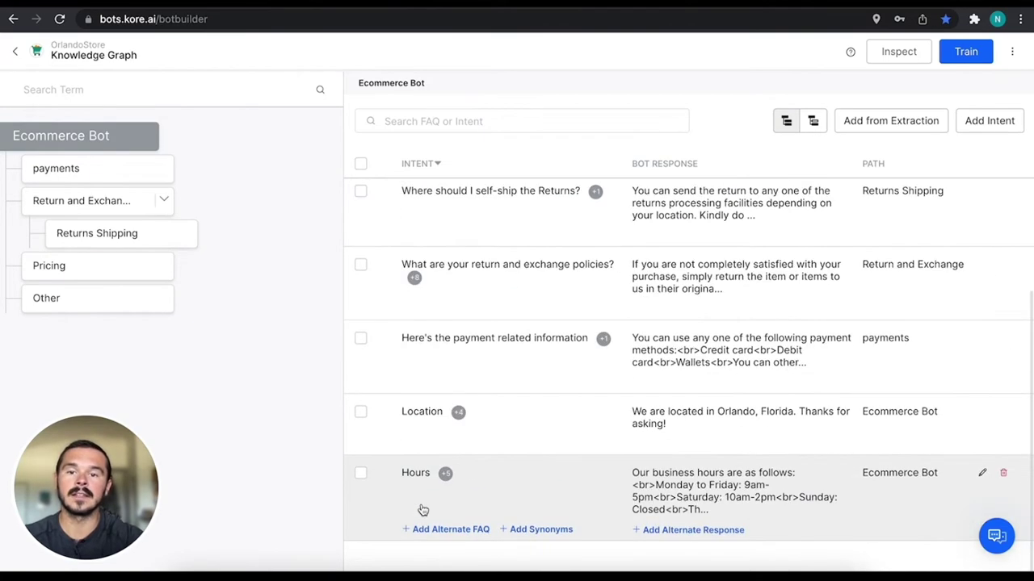
mouse_move(369, 438)
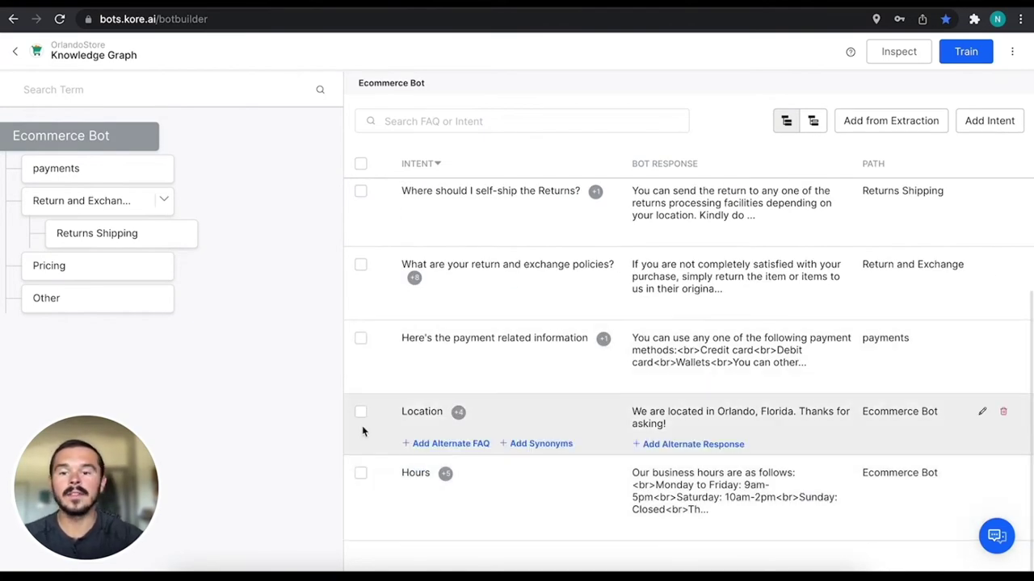
click(360, 412)
click(361, 487)
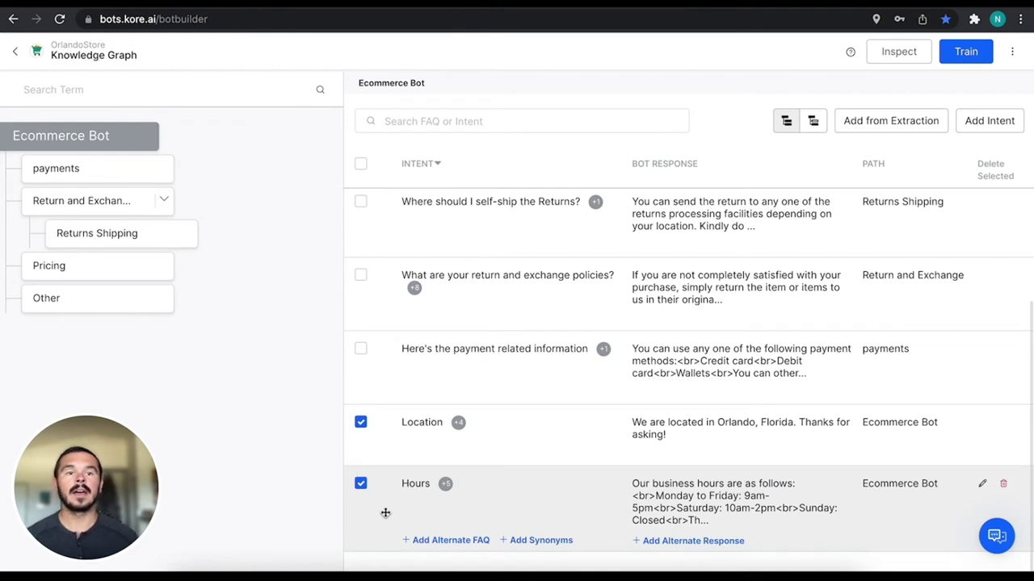
Create a child node named 'About Us' under Ecommerce Bot
mouse_move(127, 141)
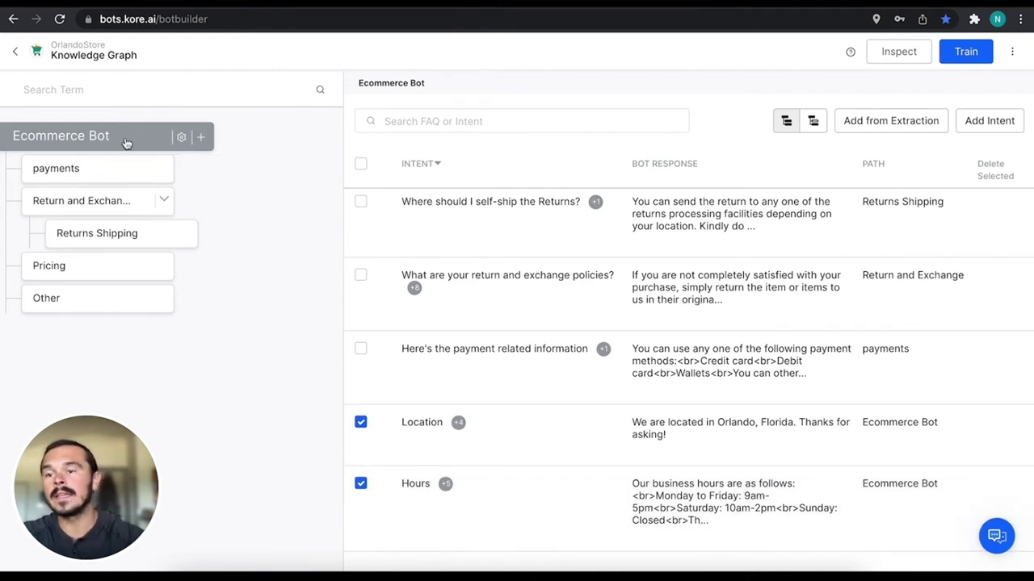
click(203, 139)
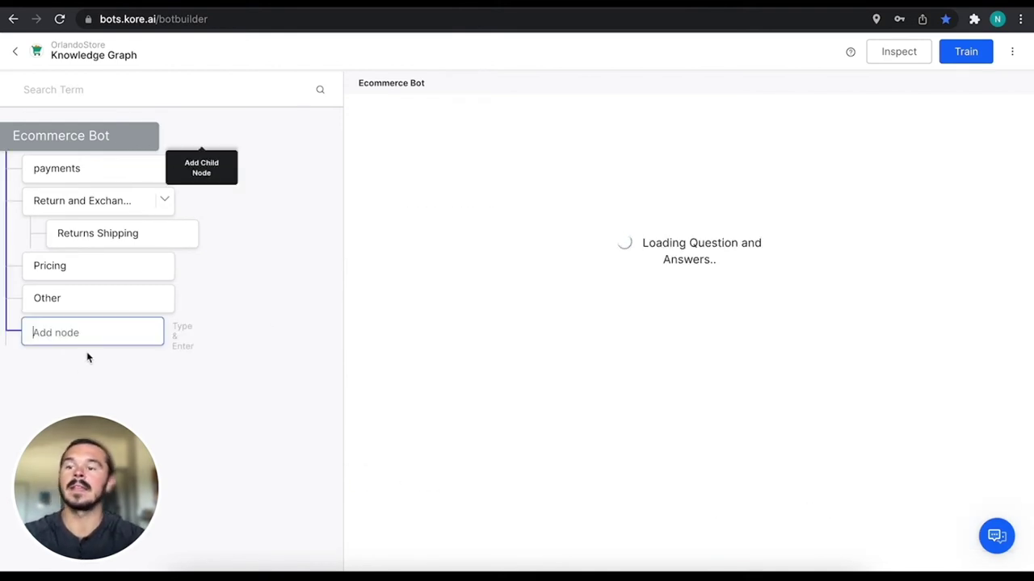
text(About Us)
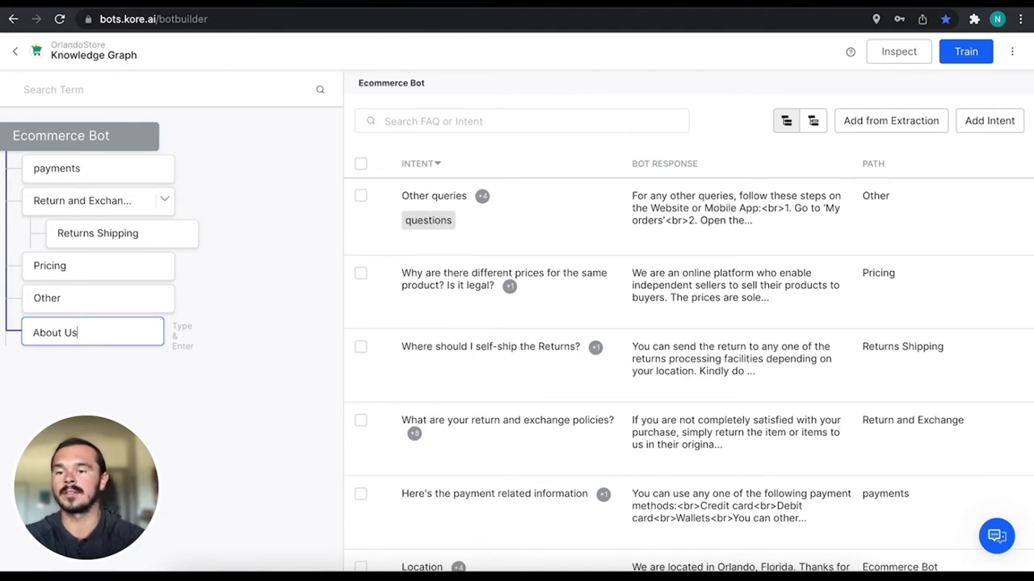
key(Return)
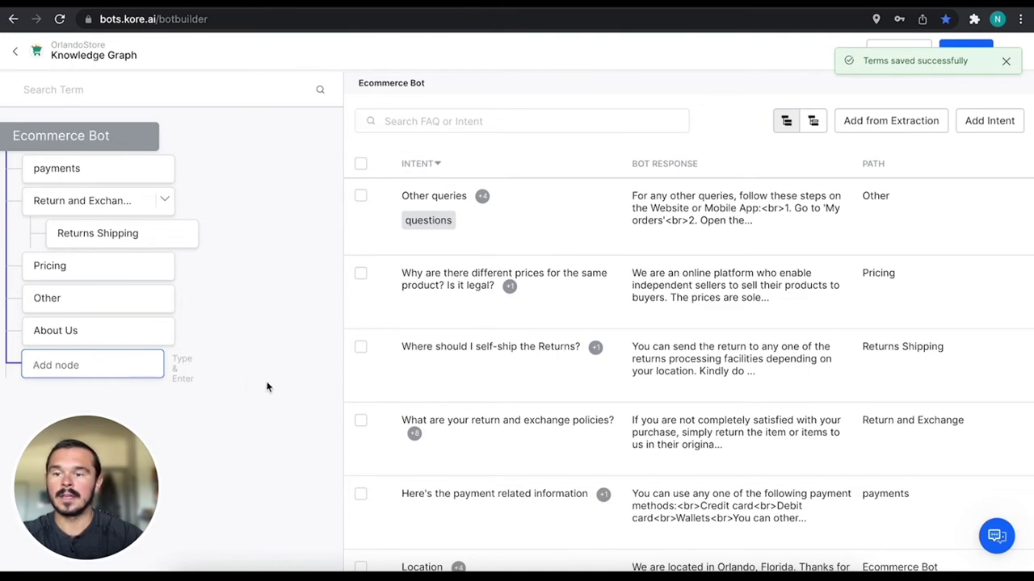
click(92, 335)
Drag the Location and Hours FAQs into About Us and view its contents
click(112, 132)
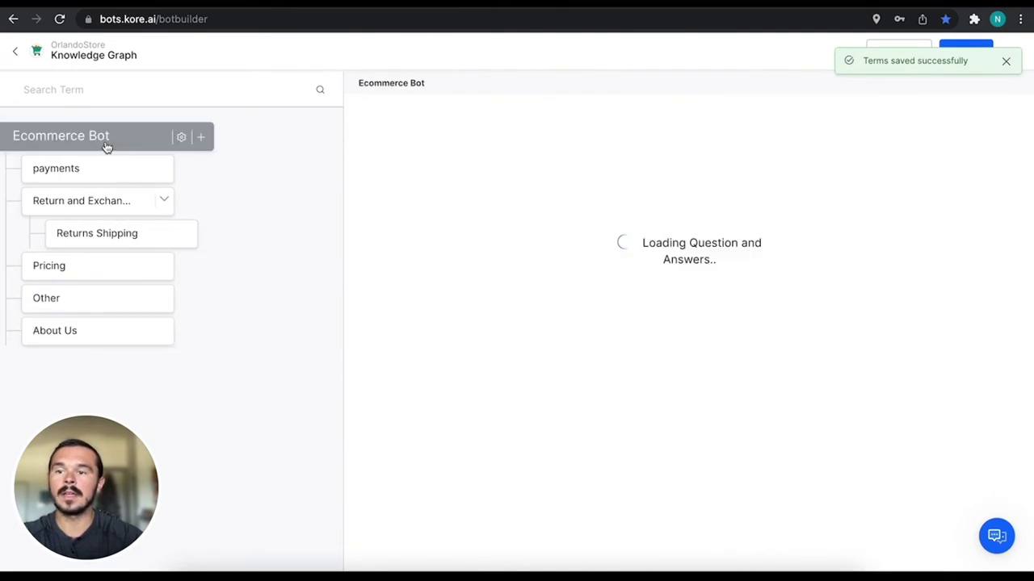
scroll(434, 370, down, 2)
click(361, 413)
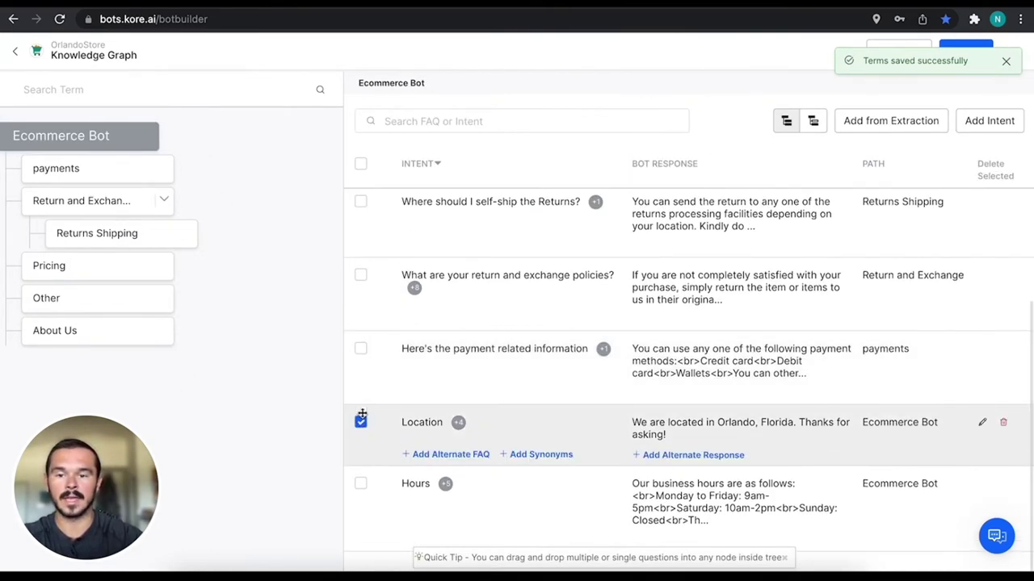
click(361, 485)
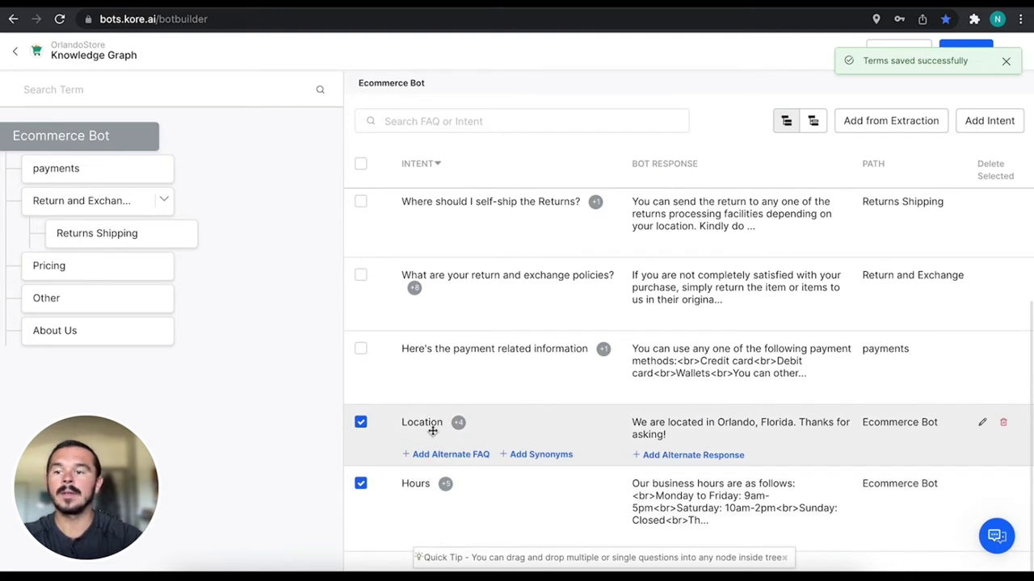
drag(432, 431, 59, 326)
click(86, 341)
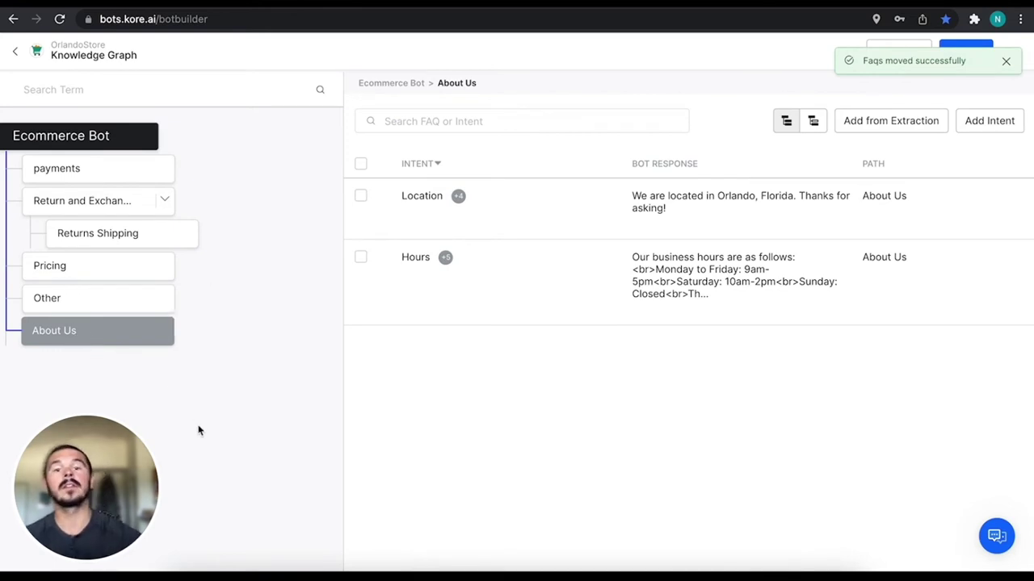
Open the Hours FAQ and tag its first alternate questions with 'hours'
mouse_move(534, 296)
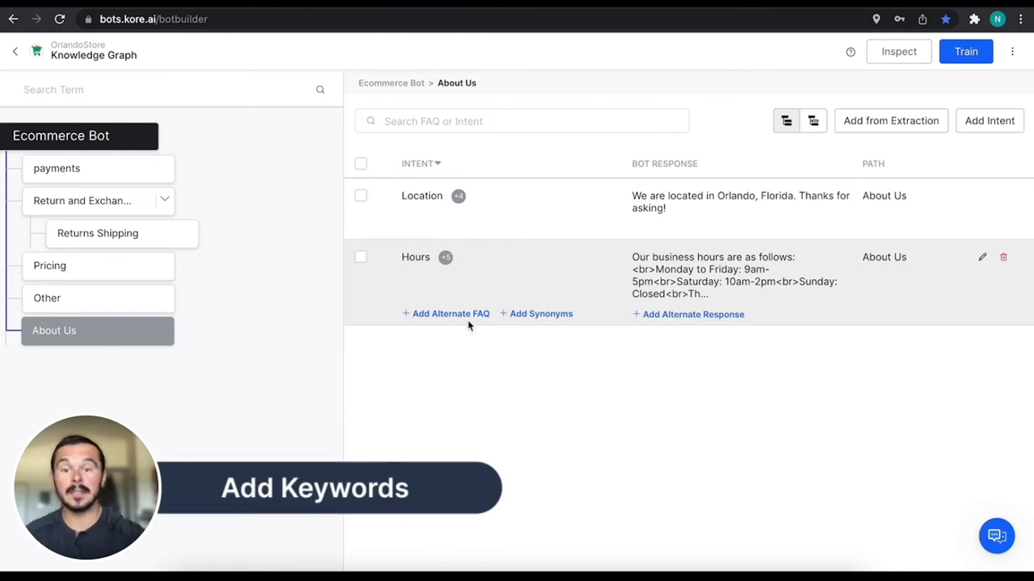
click(982, 260)
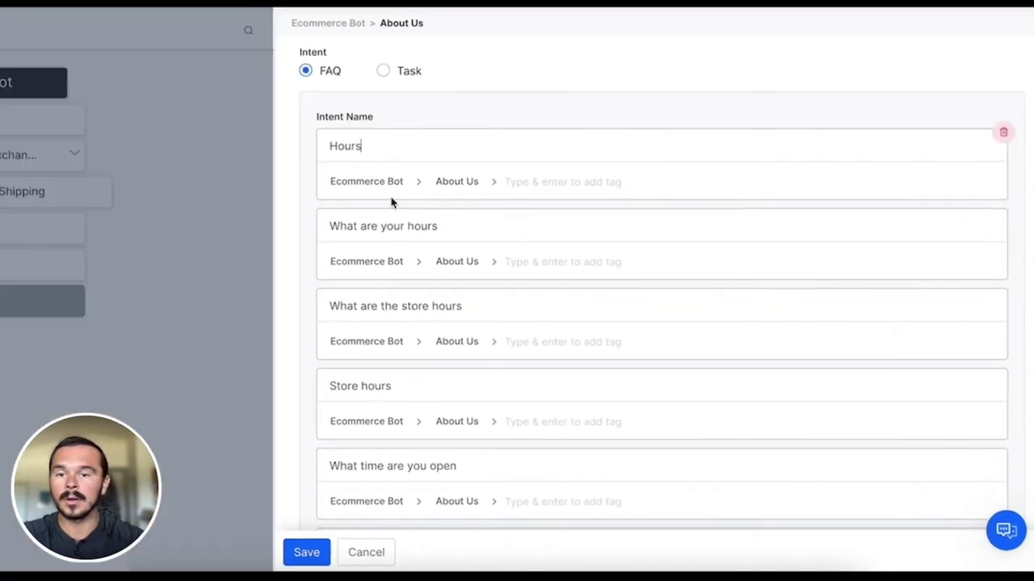
click(528, 185)
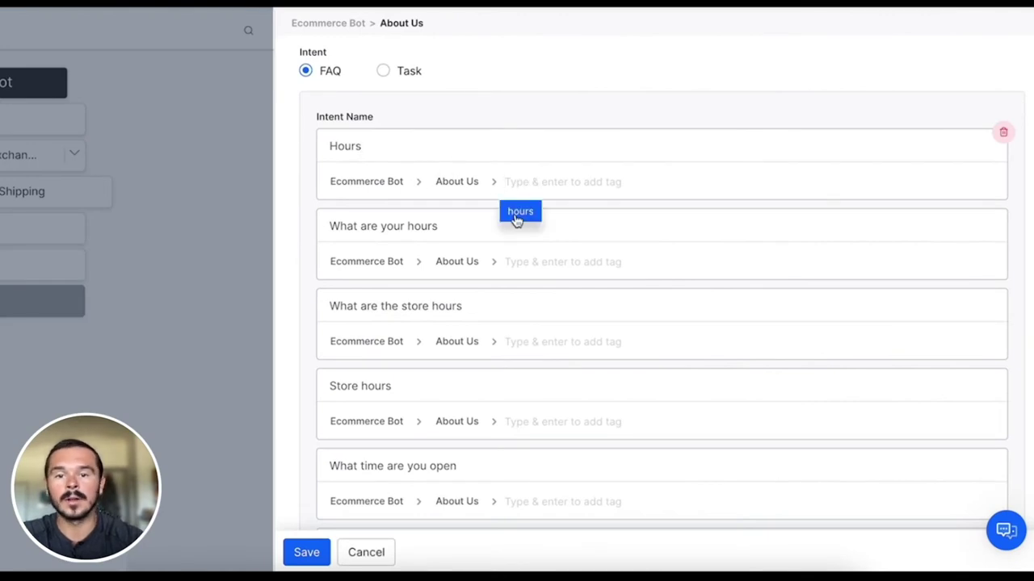
click(517, 219)
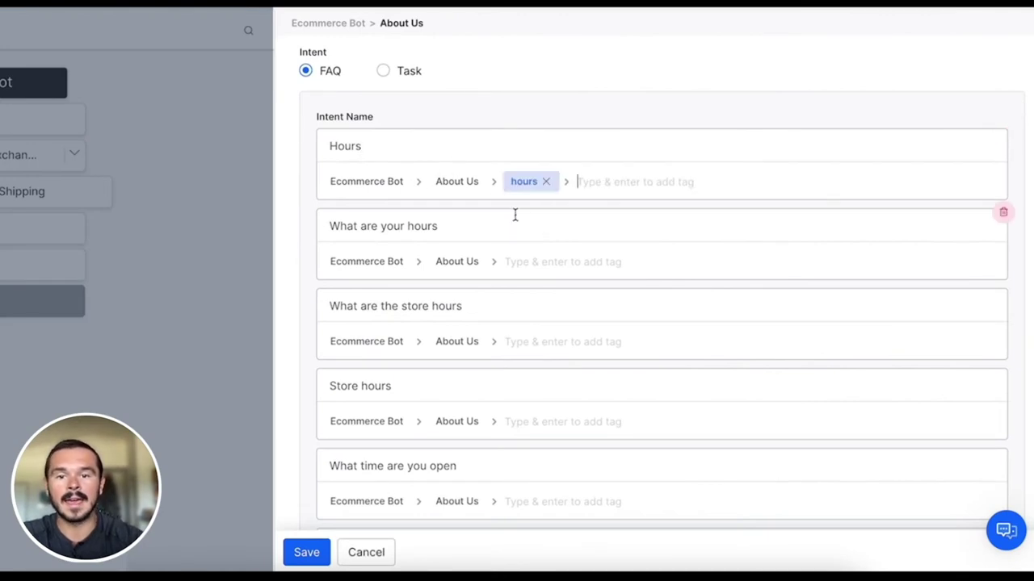
click(535, 260)
click(517, 296)
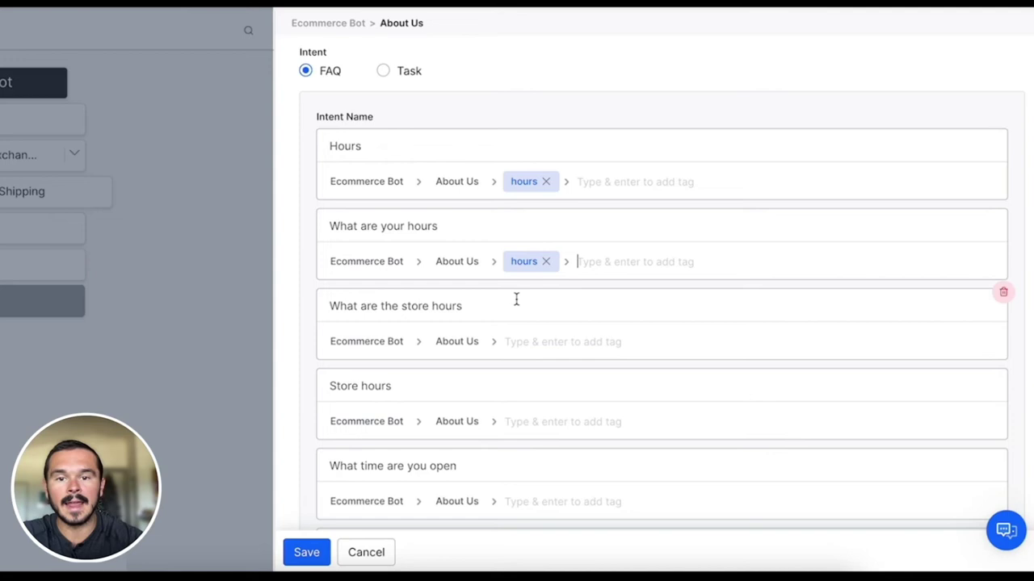
click(511, 339)
click(513, 371)
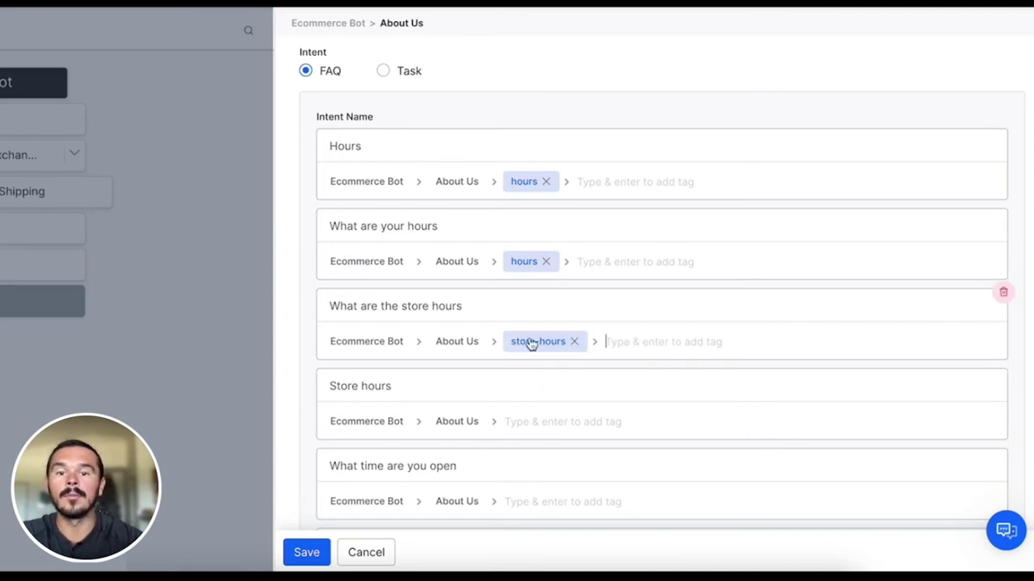
Replace the third question's store-hours tag with 'hours', tag Store hours too, and save
click(517, 416)
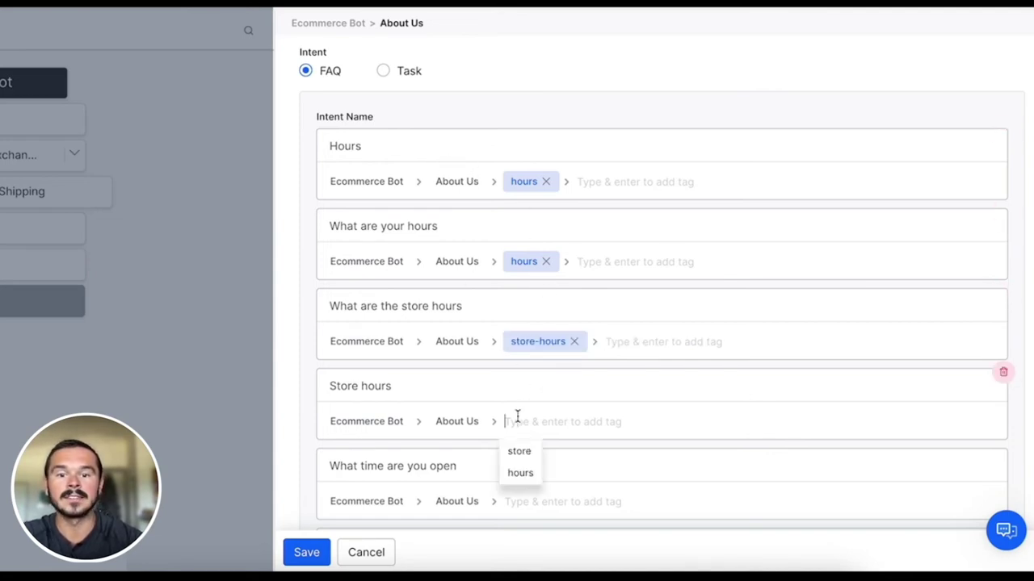
click(574, 342)
text(hours)
key(Return)
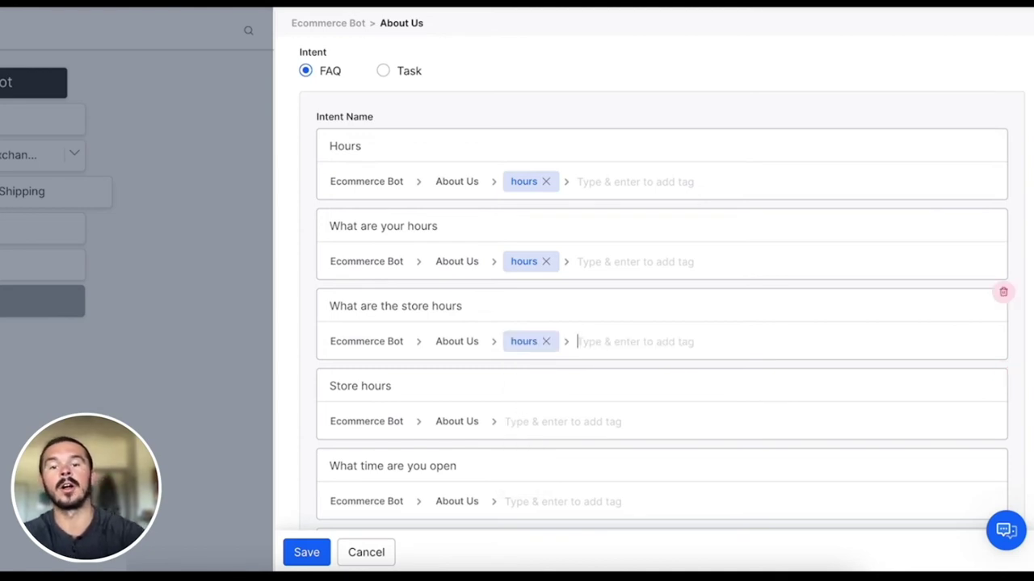
click(527, 415)
text(hours)
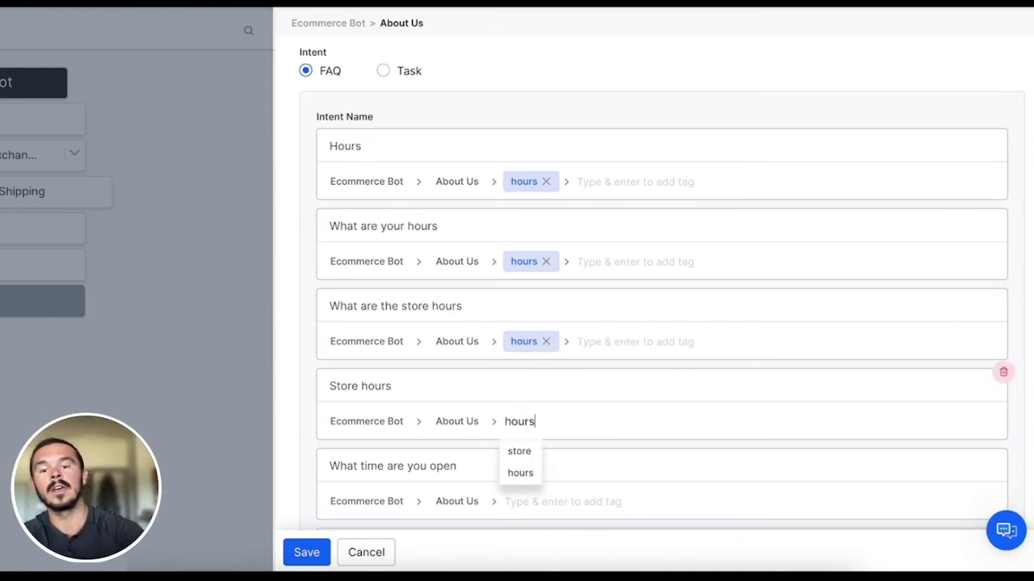
key(Return)
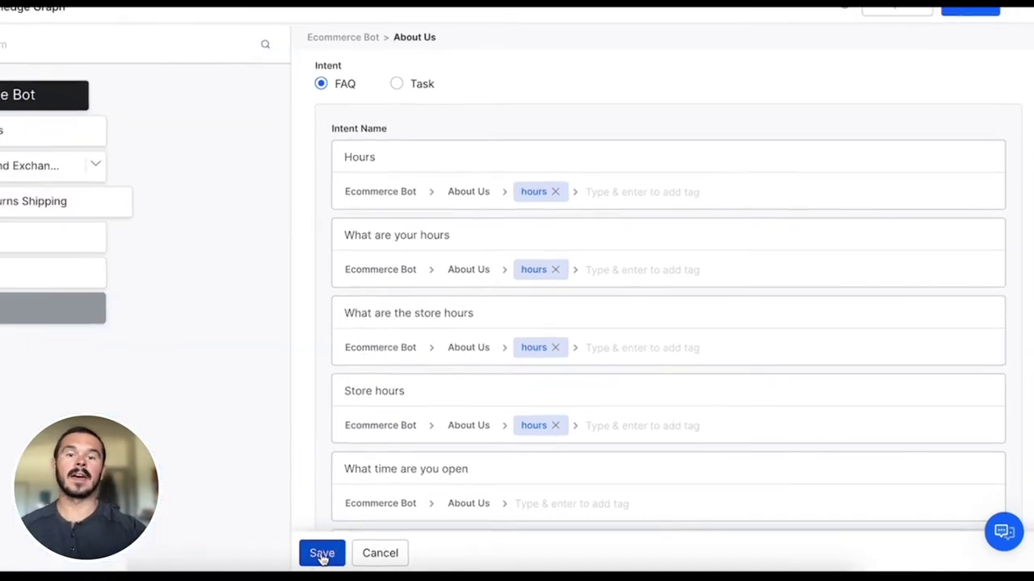
click(307, 554)
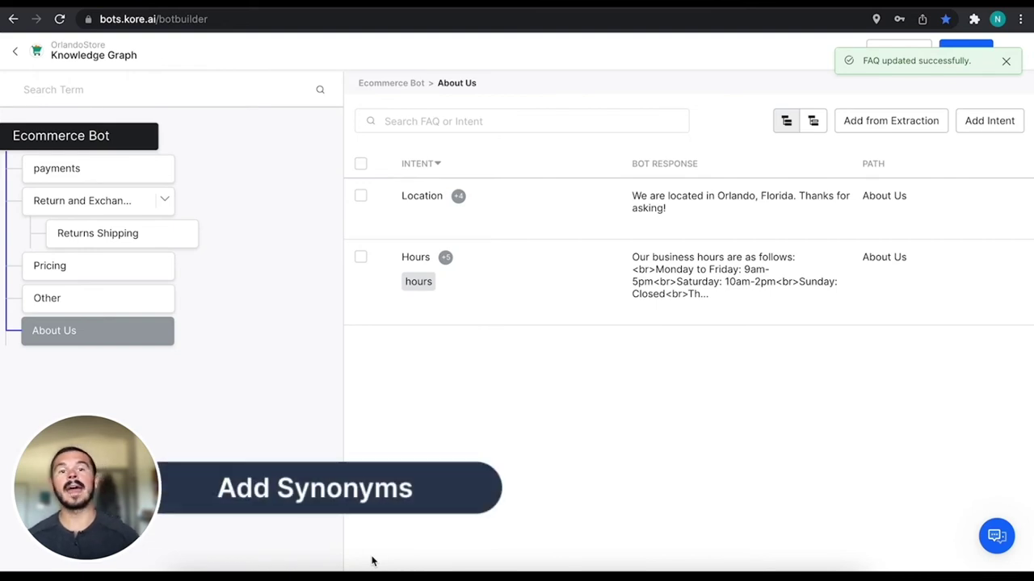
Add path-level synonyms 'schedule' and 'time' to the About Us node and save
mouse_move(479, 307)
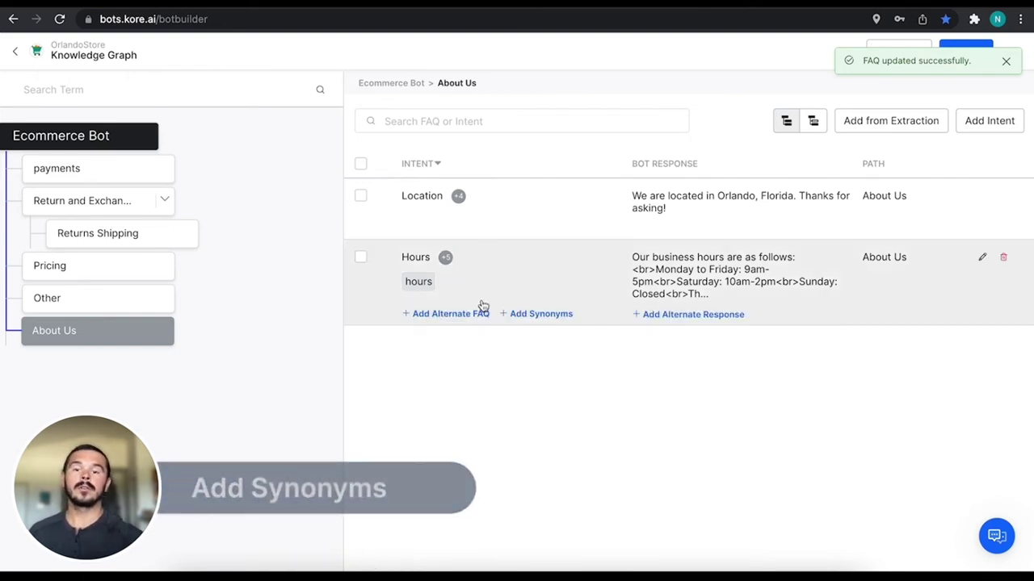
click(527, 316)
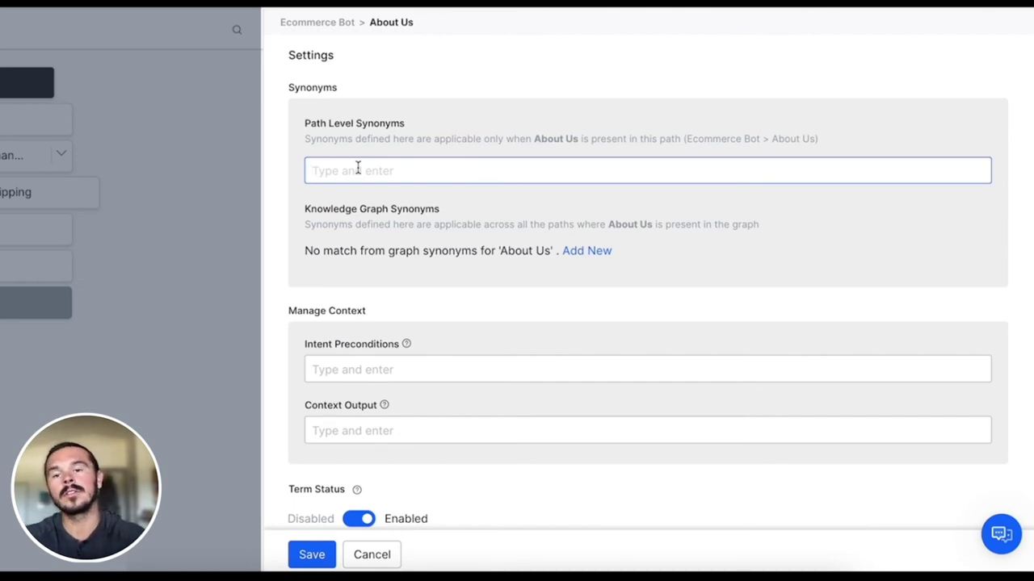
text(sce)
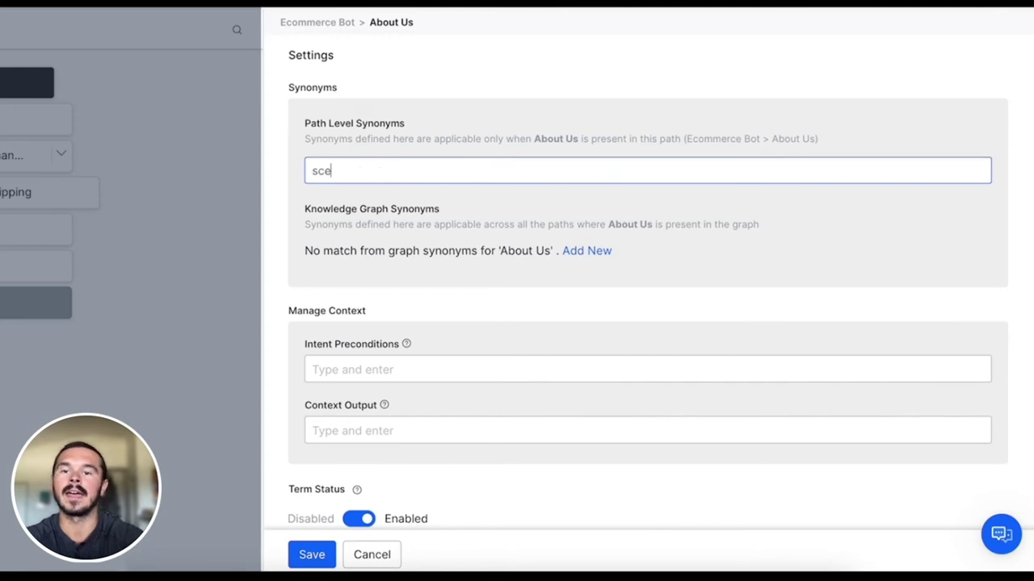
key(BackSpace)
text(hedule)
key(Return)
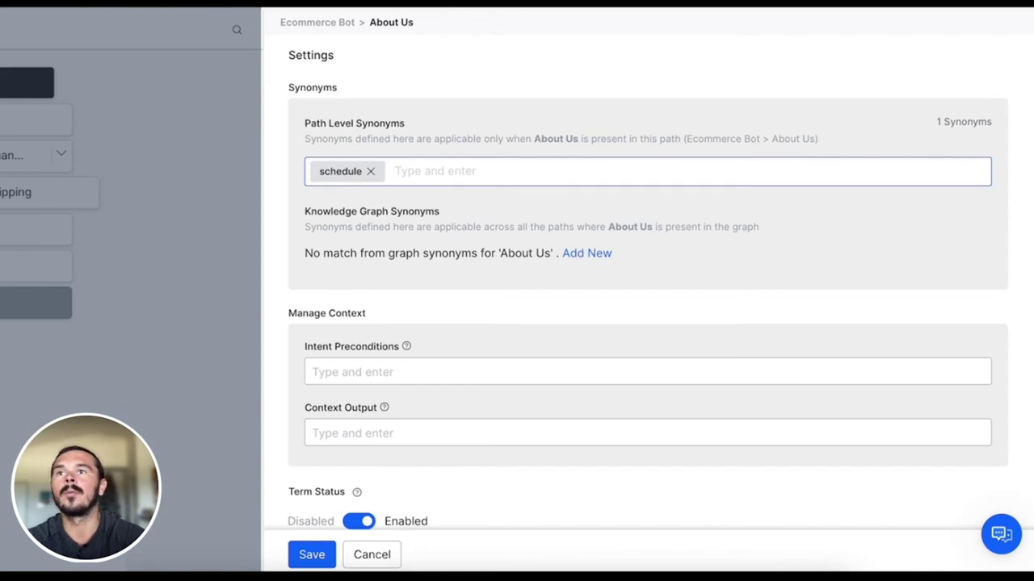
text(time)
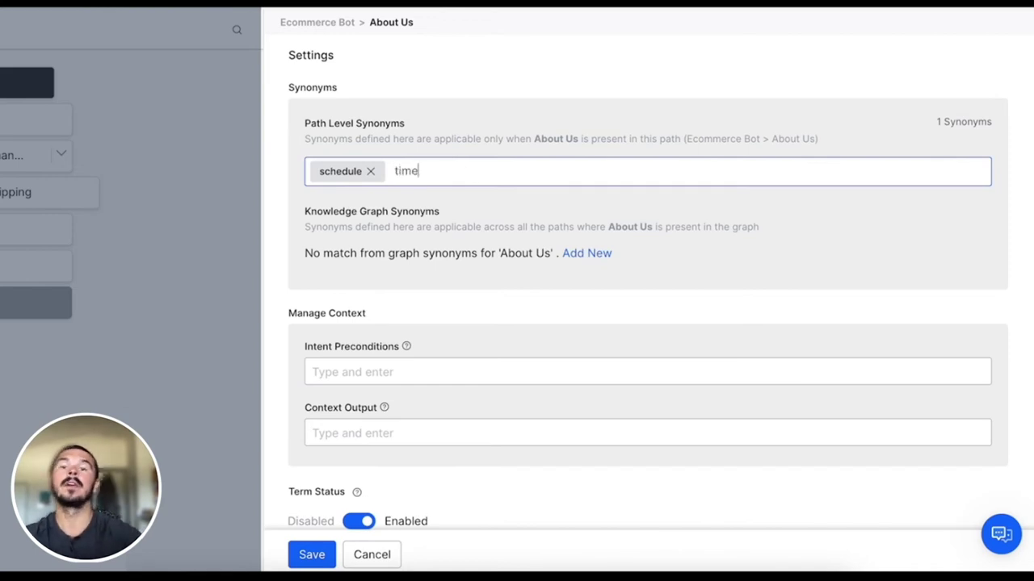
key(Return)
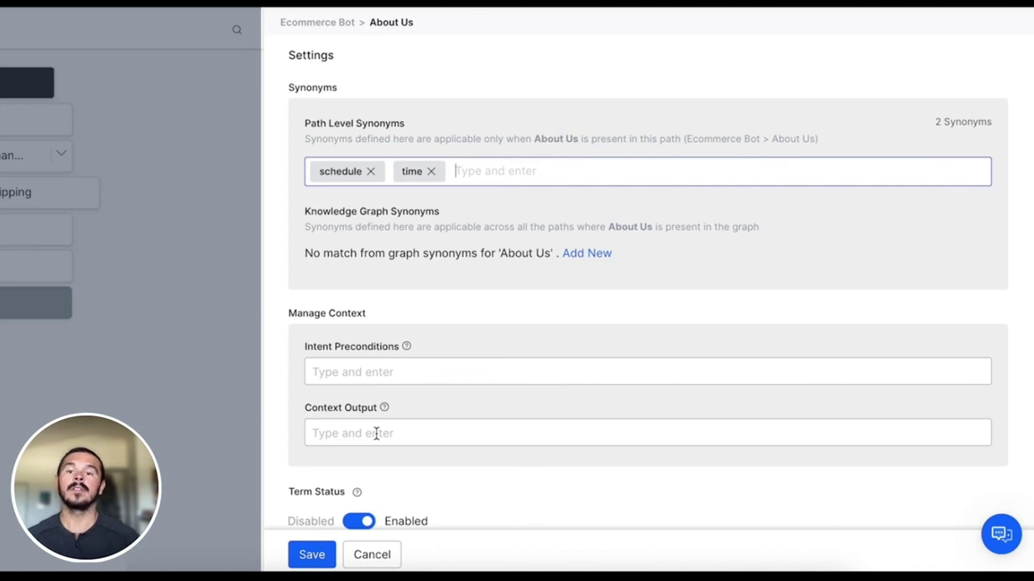
scroll(377, 436, down, 1)
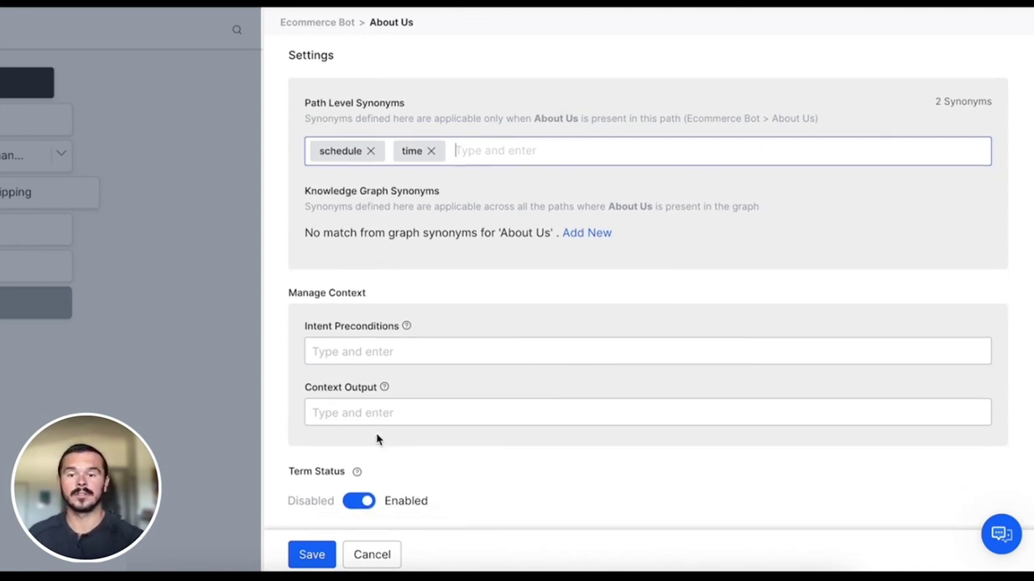
click(315, 559)
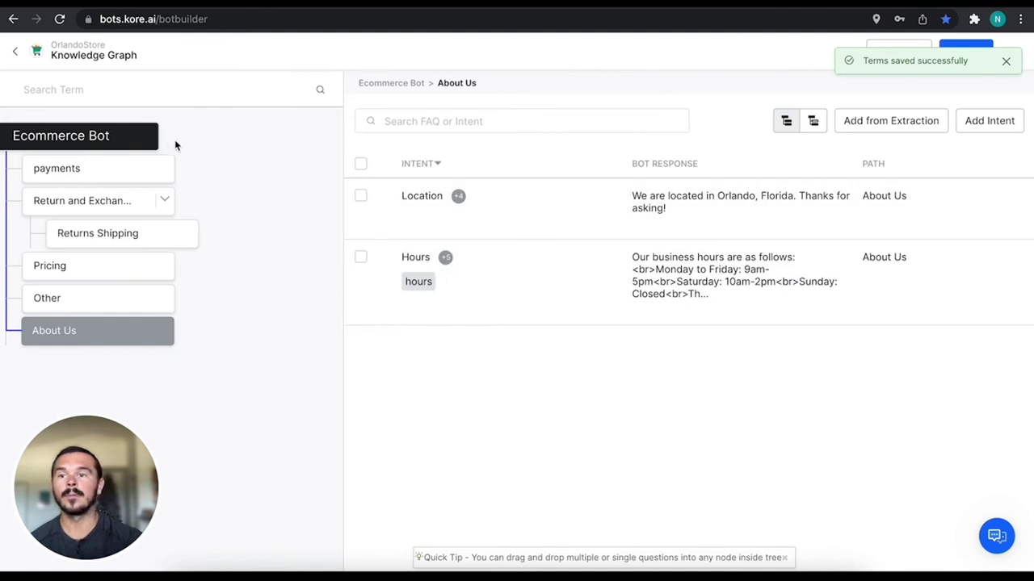
Open the Ecommerce Bot node settings and scroll through Traits, synonyms and Child Terms
click(181, 137)
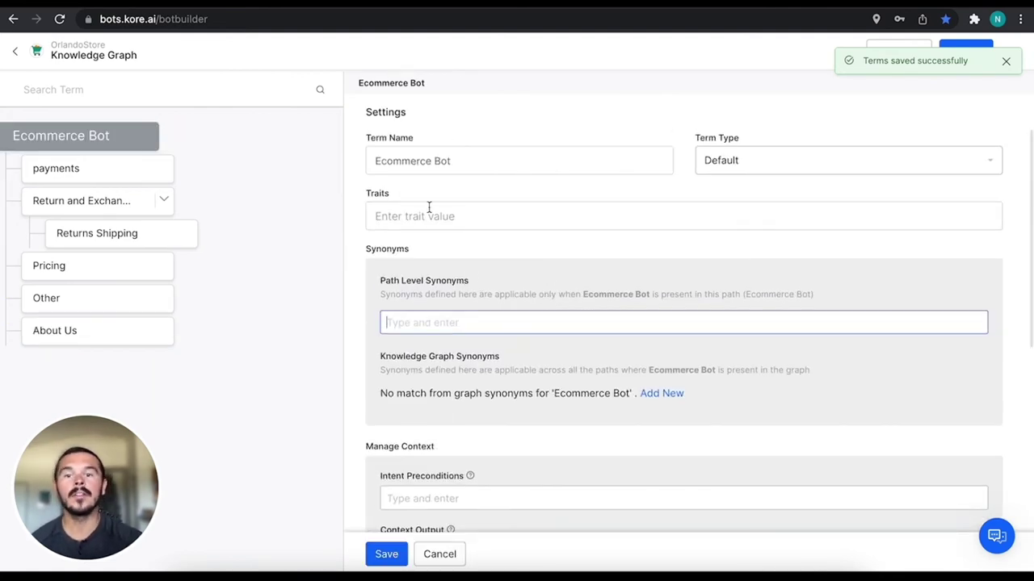
click(428, 214)
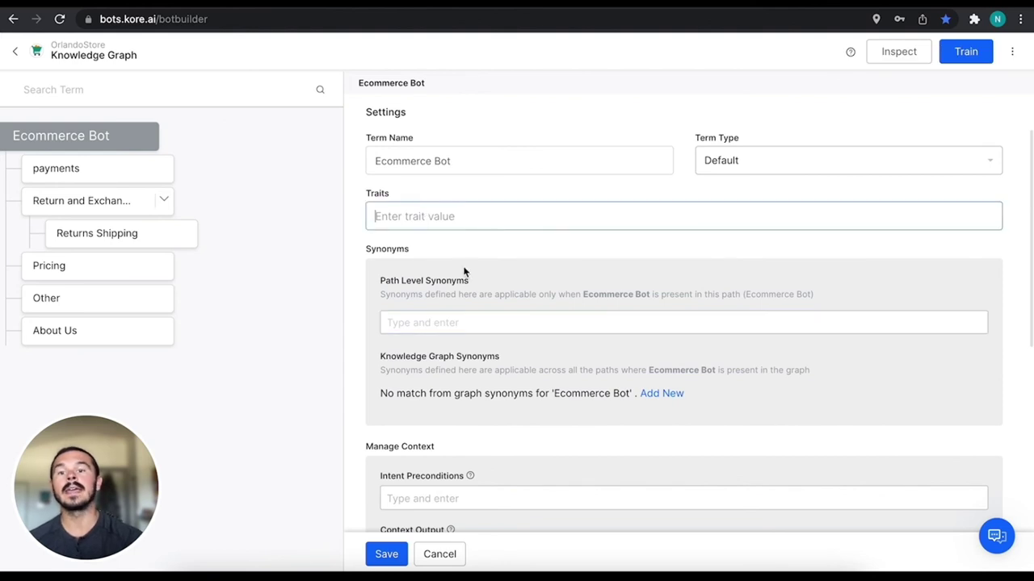
scroll(464, 271, down, 2)
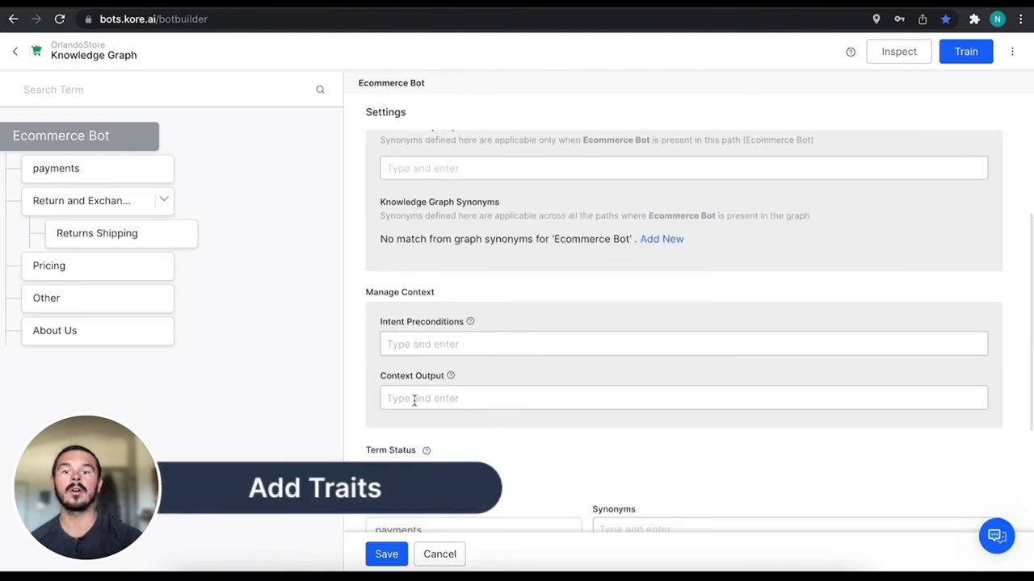
scroll(545, 332, down, 3)
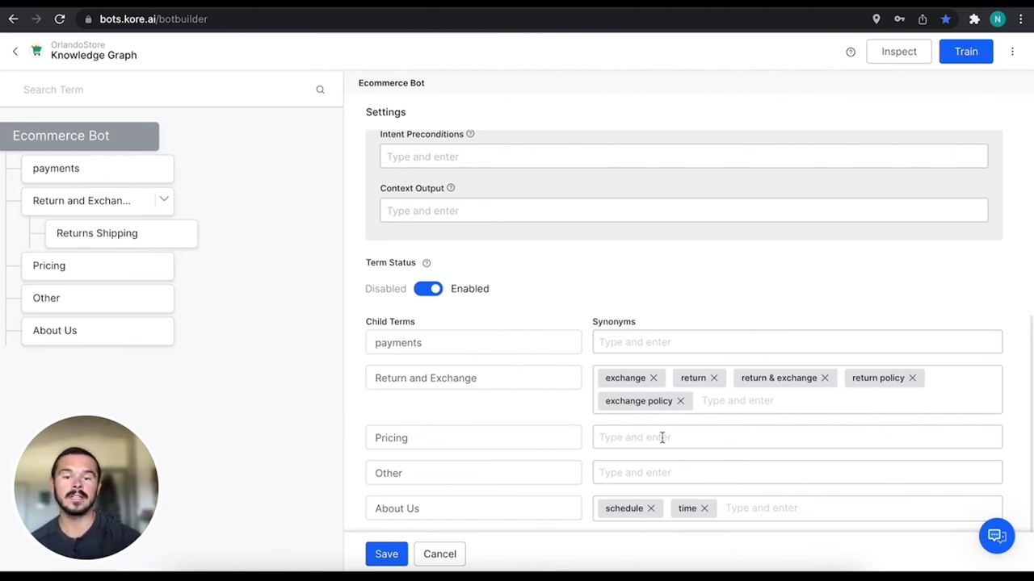
scroll(618, 441, up, 3)
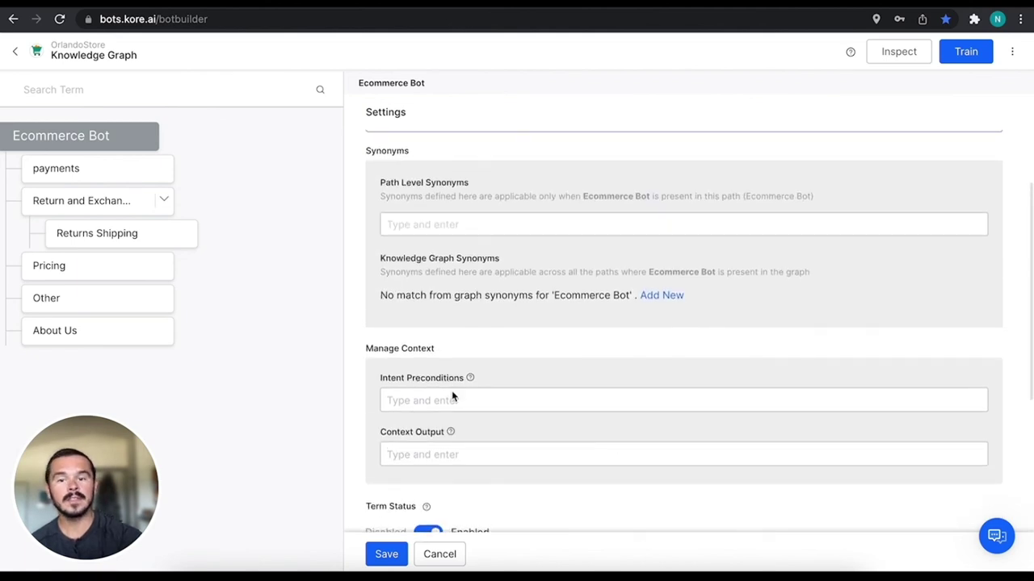
scroll(455, 390, up, 2)
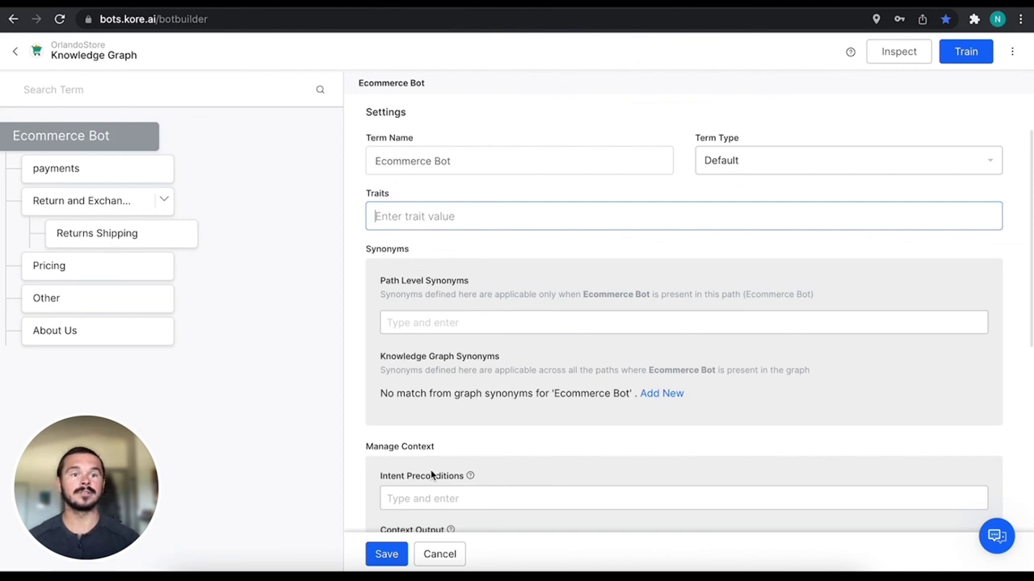
Save the Ecommerce Bot term settings and dismiss the confirmation toast
click(386, 554)
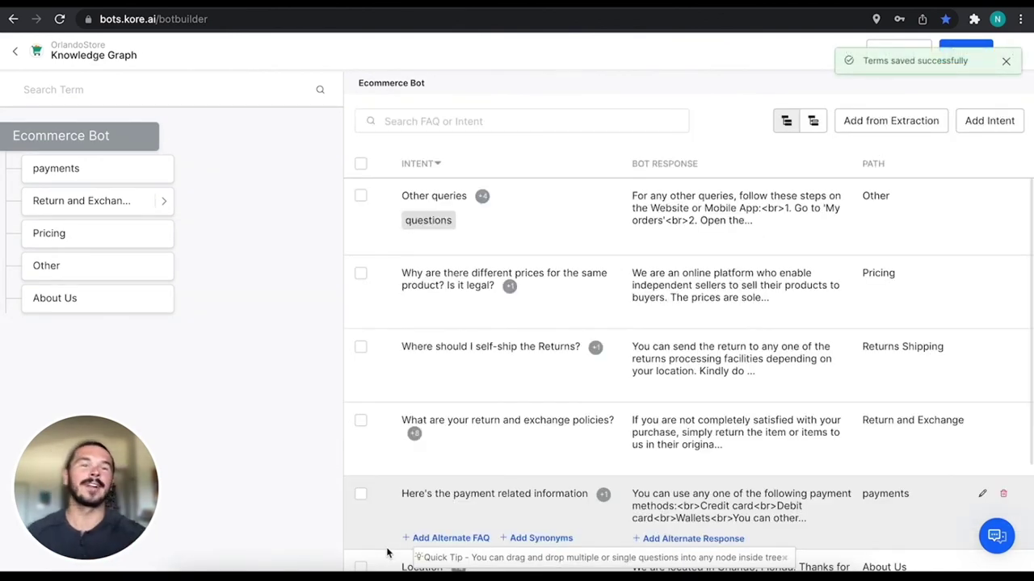
click(1005, 61)
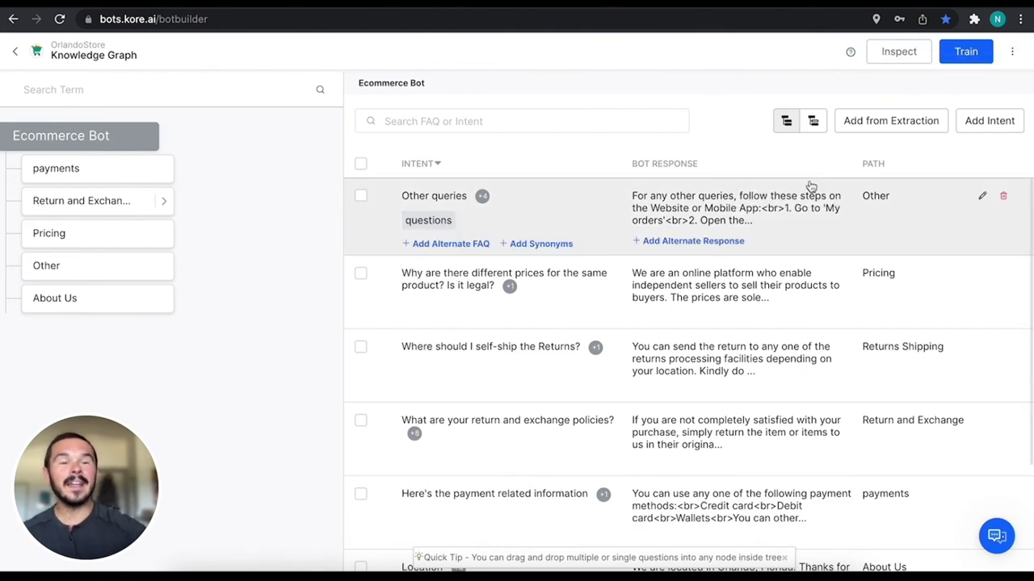